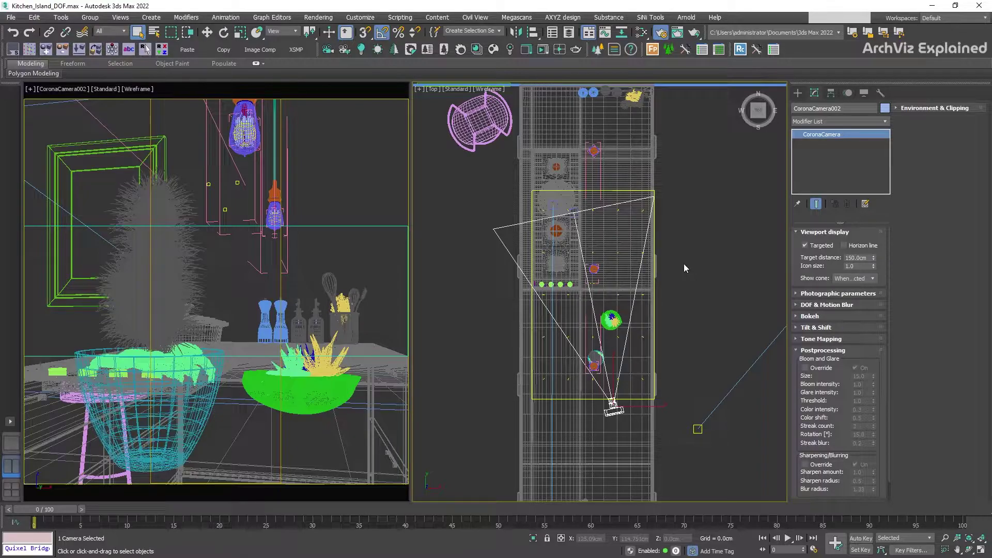
- Launch an interactive Corona render of the kitchen island camera from Render Setup's Scene tab
click(684, 268)
key(F10)
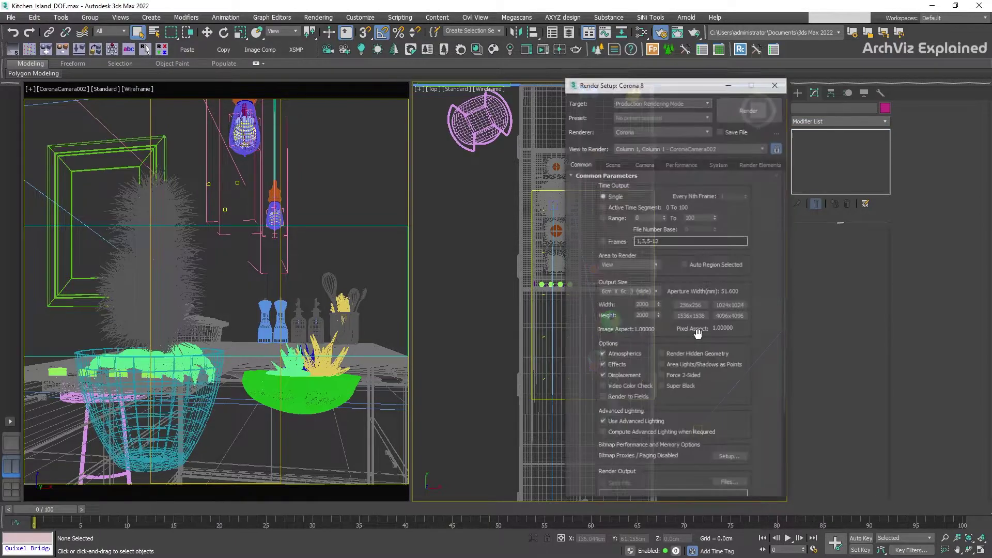
click(613, 164)
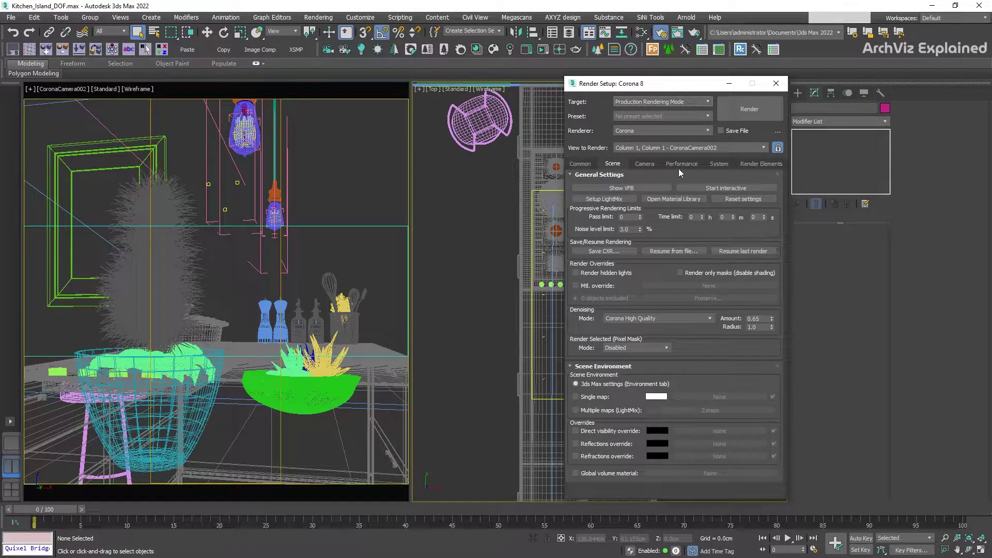
click(725, 186)
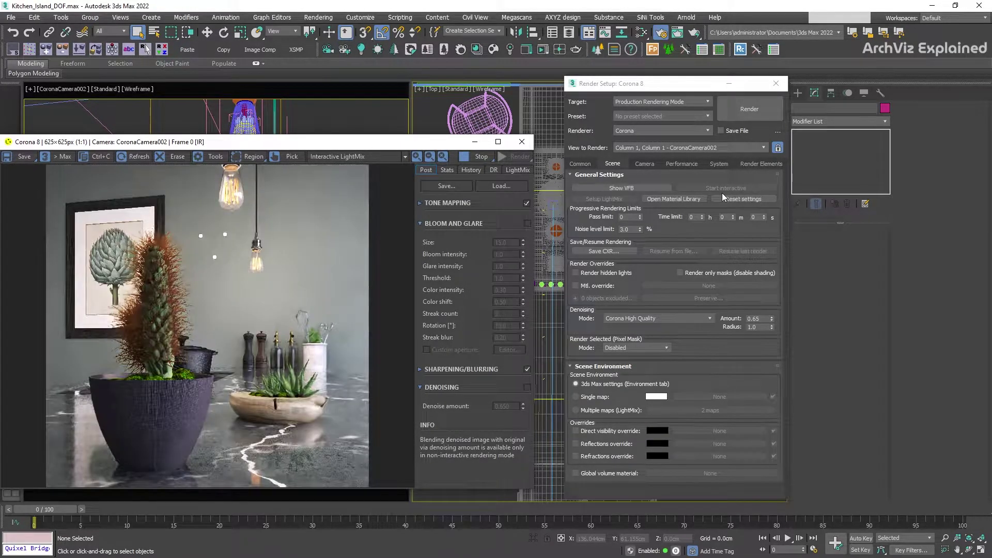
- Select the scene camera, enable its Bloom and Glare Override, and pan the VFB across the bulbs
click(73, 88)
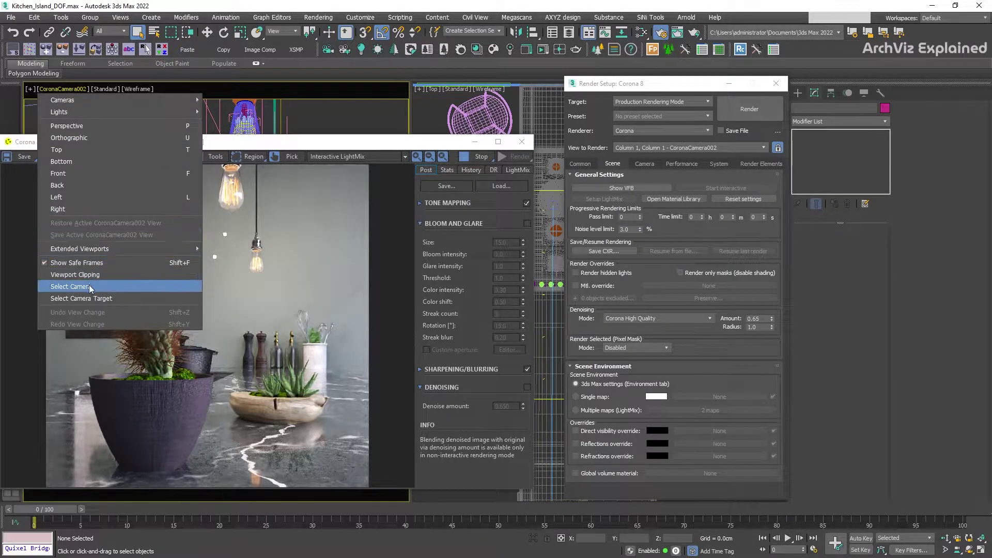
click(90, 289)
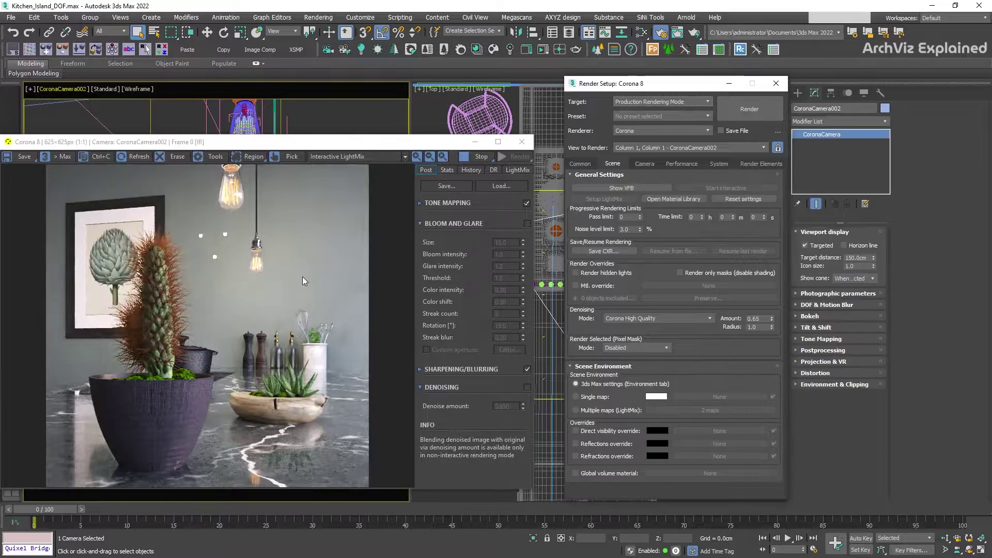
click(807, 350)
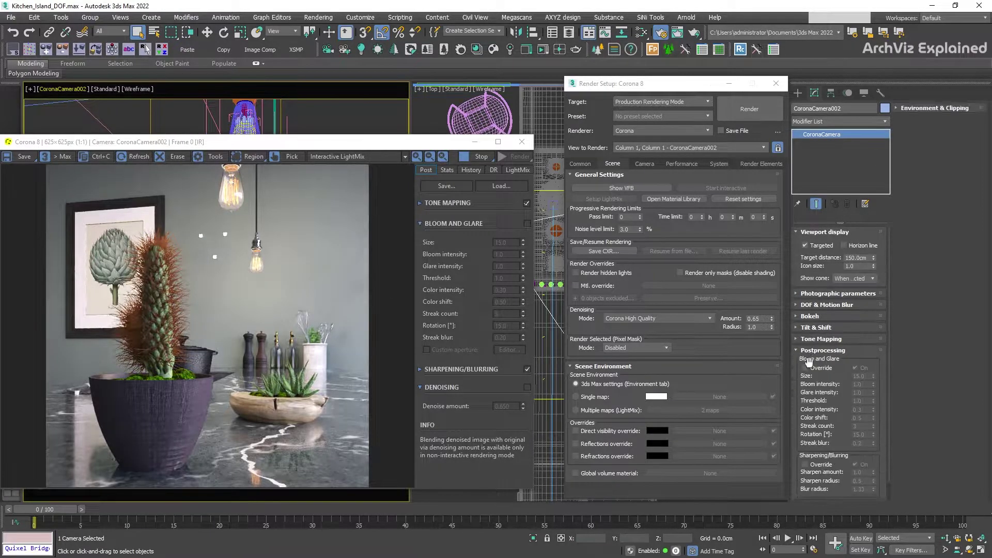
click(804, 368)
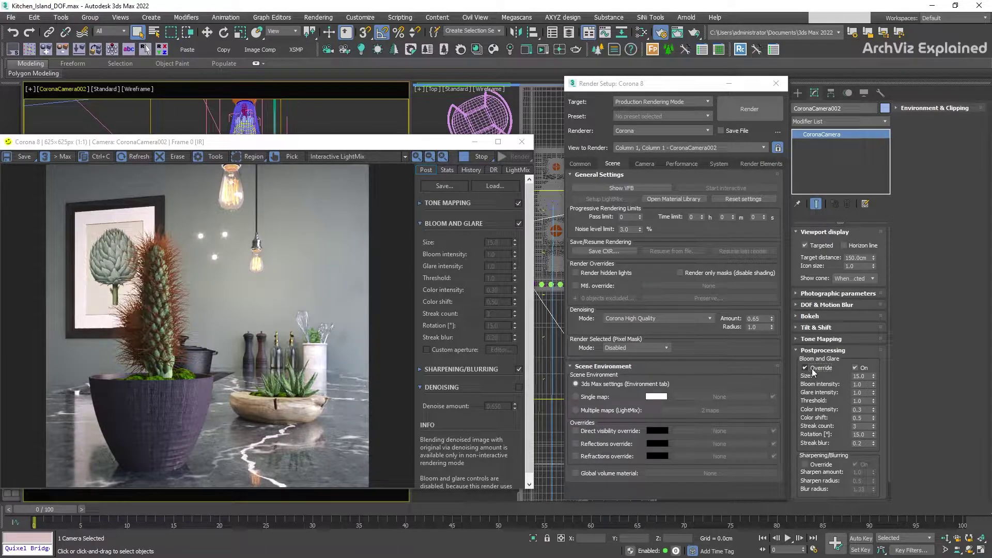
scroll(233, 274, up, 1)
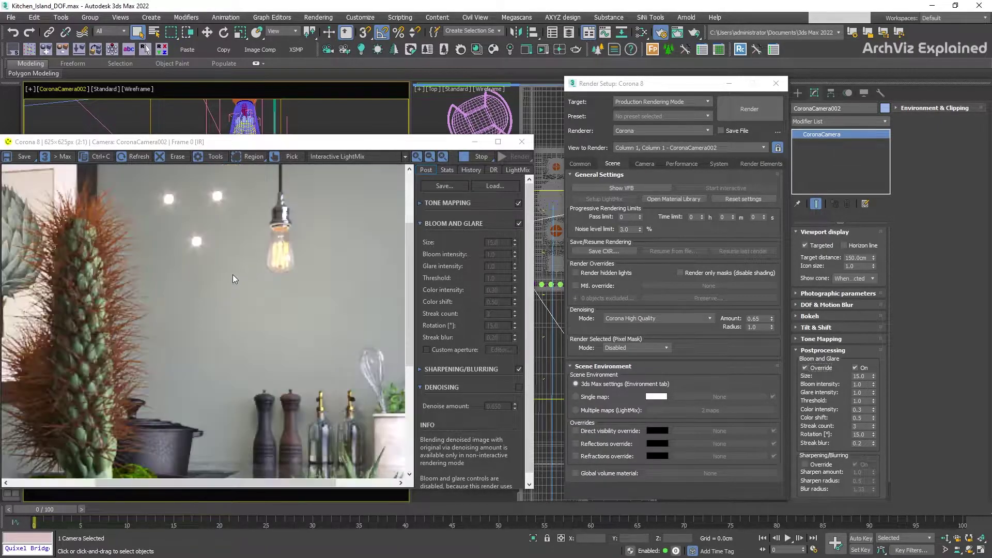
drag(232, 274, 250, 307)
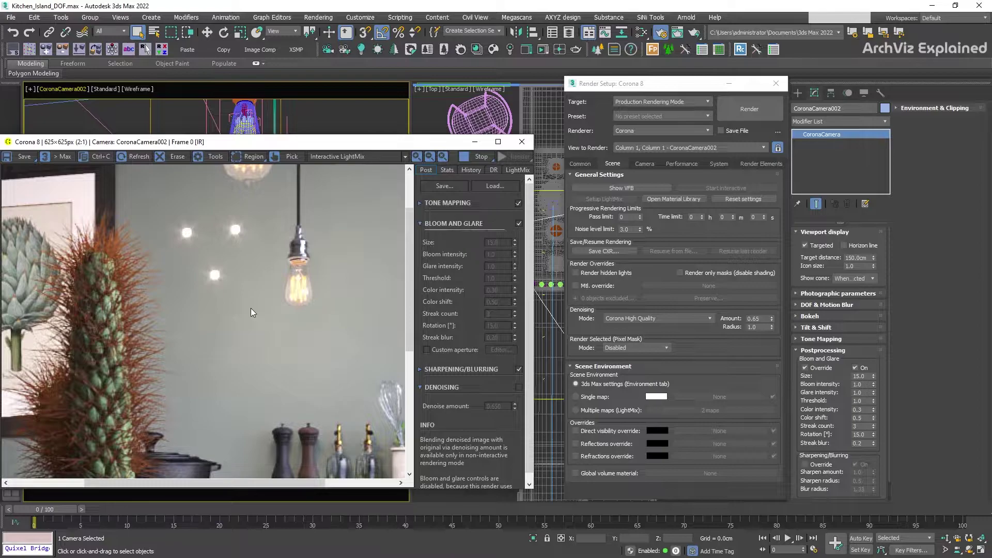
drag(251, 308, 289, 330)
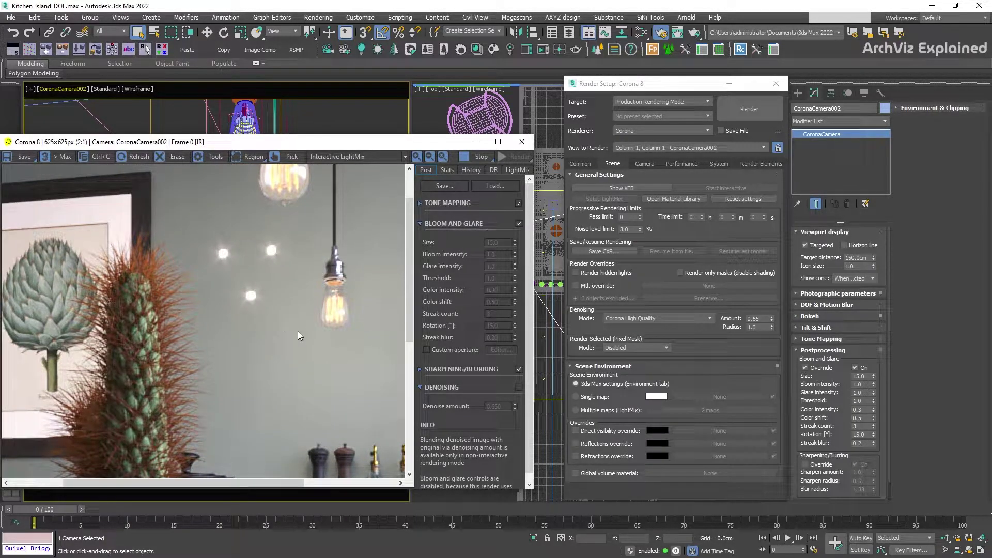
- Untick the camera override, then enable Bloom and Glare in the Camera tab and VFB Post panel
click(804, 367)
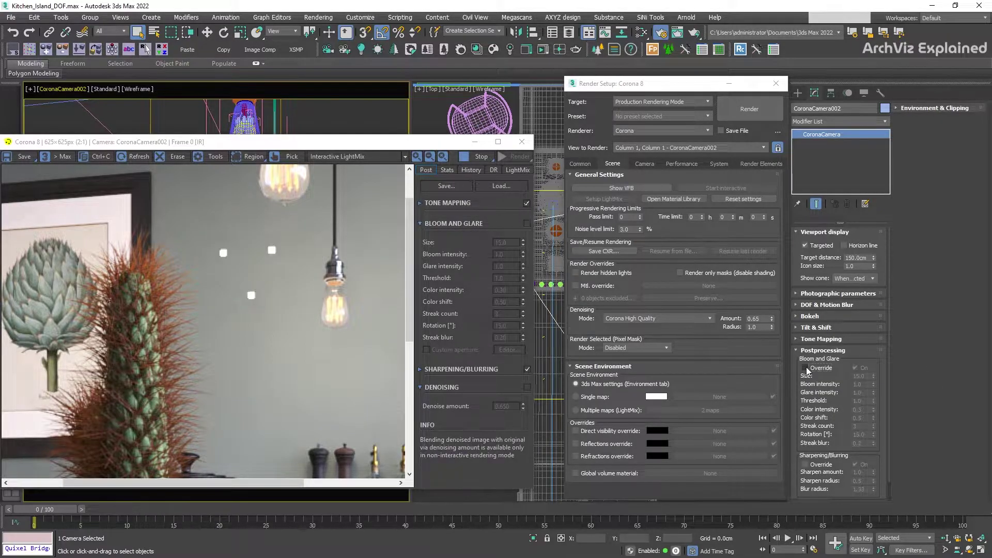
click(646, 164)
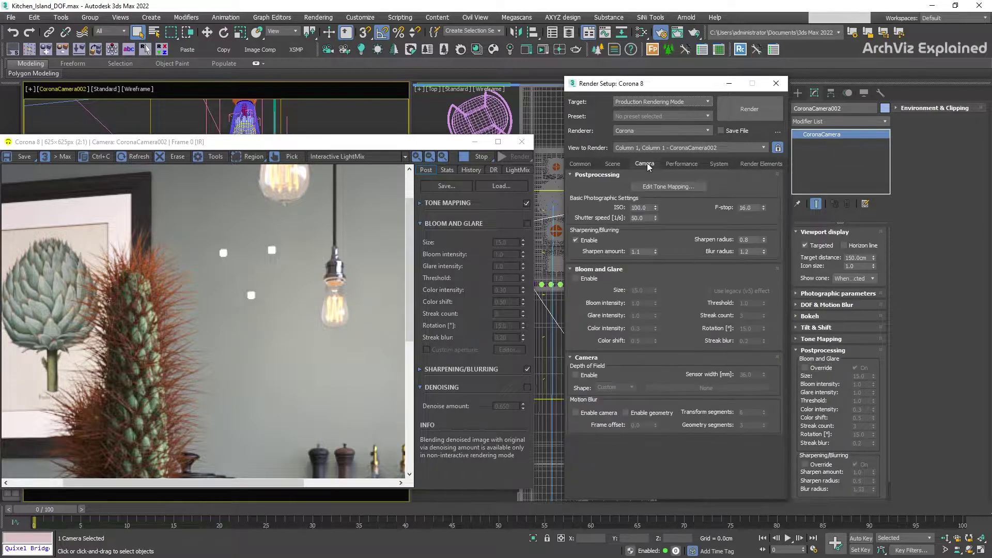
click(576, 278)
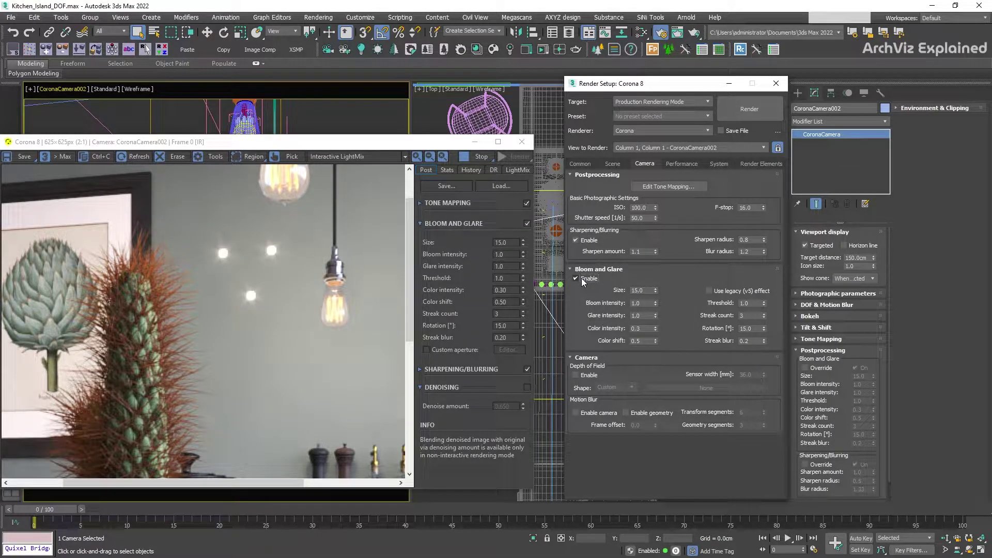
click(578, 278)
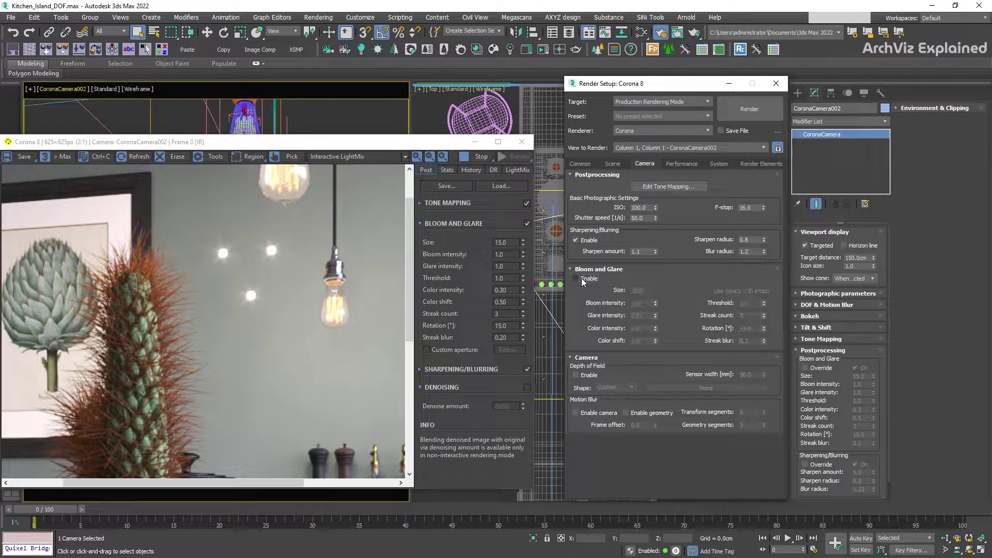
click(527, 224)
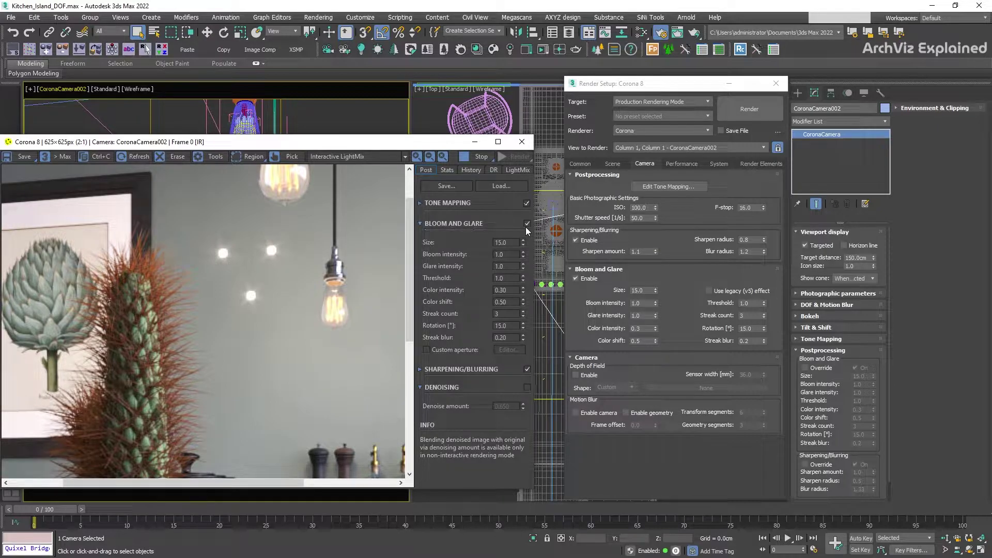
scroll(200, 297, down, 1)
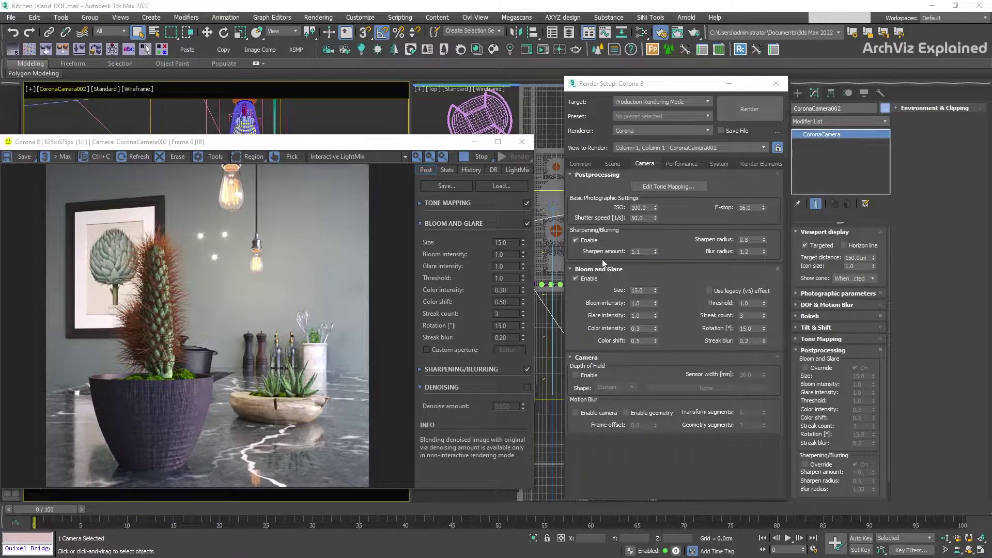
- Try bloom Size values 0, 5, 10 and 15, settling on 5
drag(506, 243, 470, 242)
text(0)
key(Return)
text(5)
key(Return)
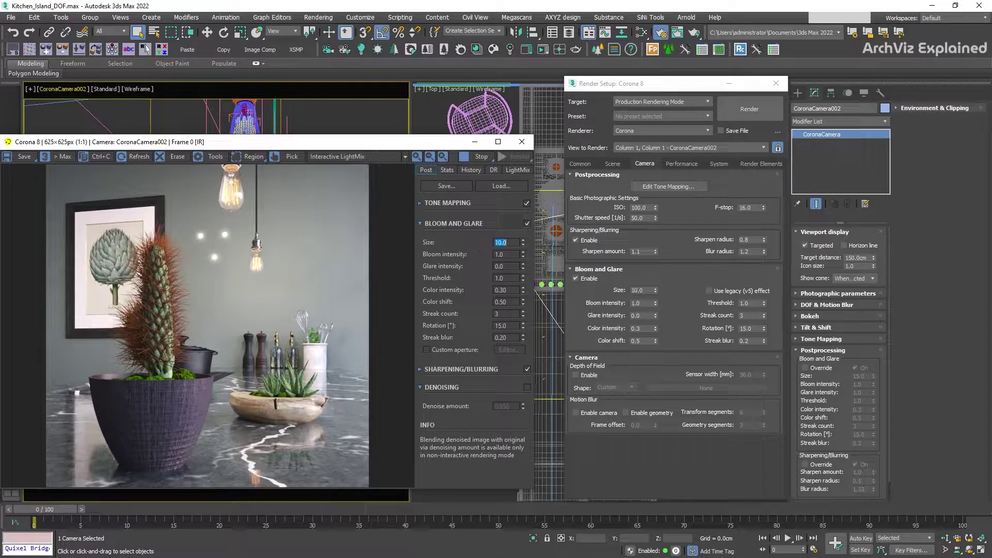
text(10)
key(Return)
text(15)
key(Return)
text(5)
key(Return)
- Raise Bloom intensity through 0, 5 and 10 toward 20
key(Tab)
text(0)
key(Return)
text(5)
key(Return)
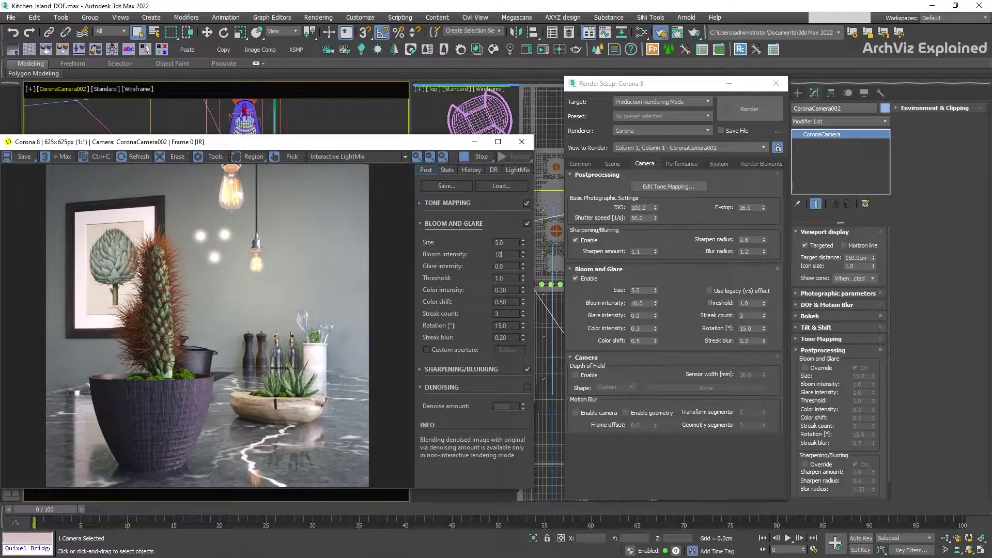
text(10)
key(Return)
text(2)
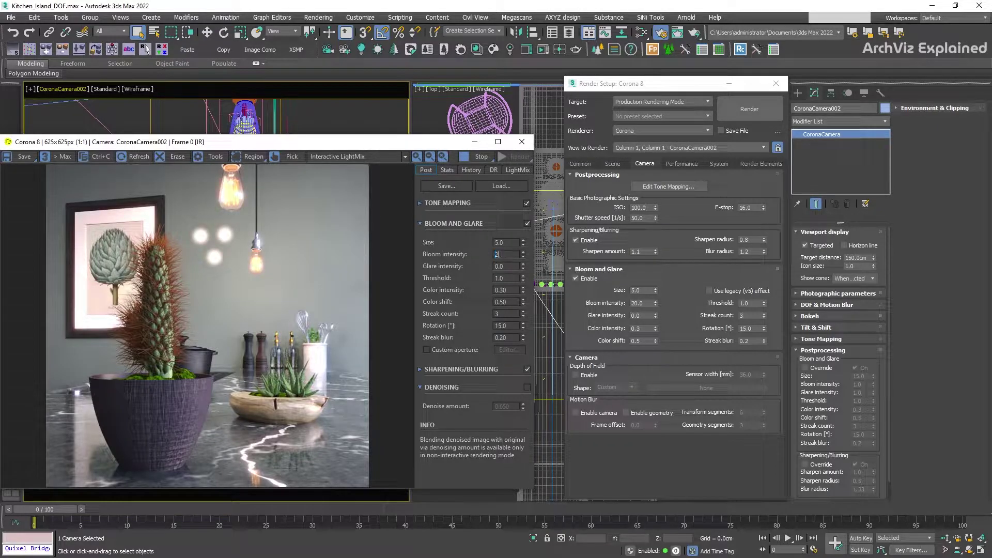
- Set bloom intensity to 2.0 and glare intensity to 5.0 after trying 2, 10 and 30
key(Return)
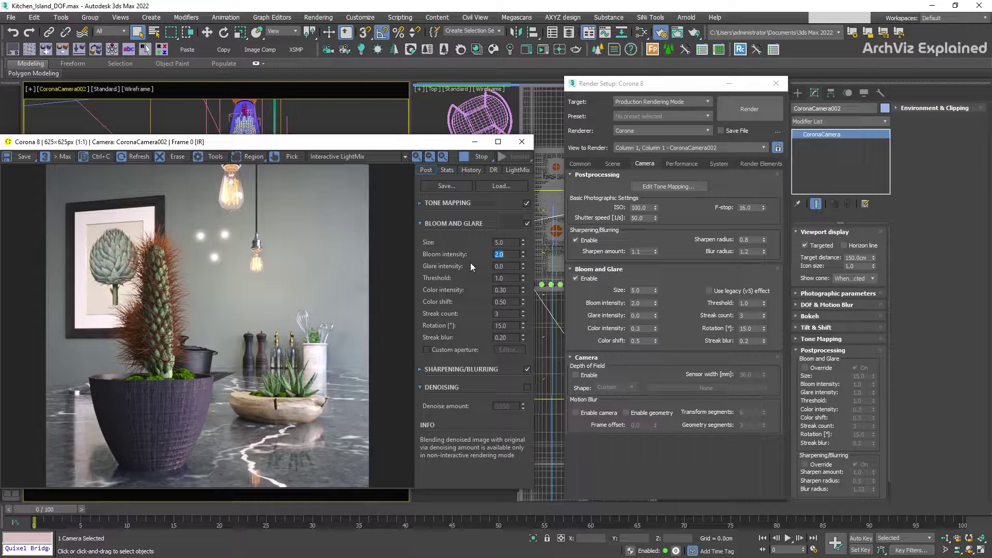
key(Tab)
text(2)
key(Return)
text(10)
key(Return)
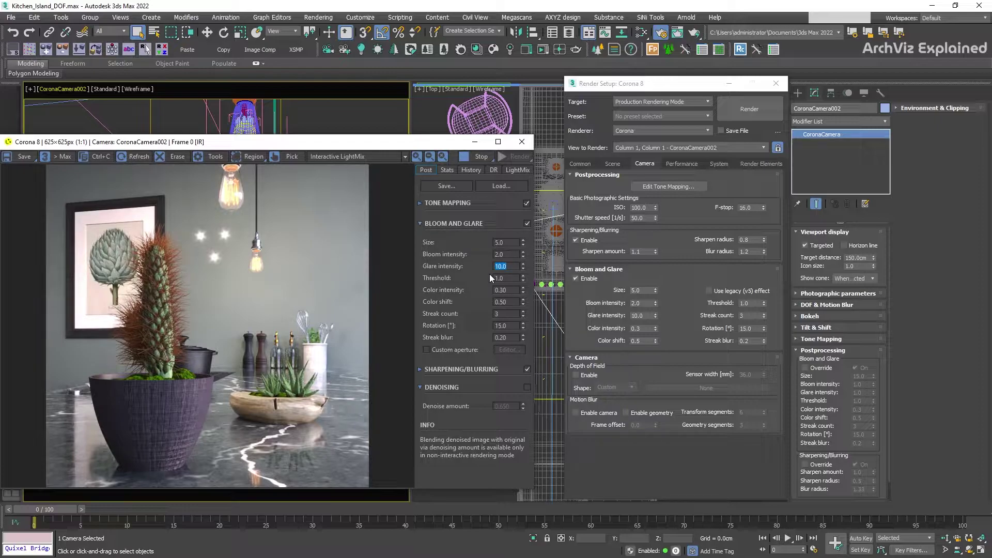
text(30)
key(Return)
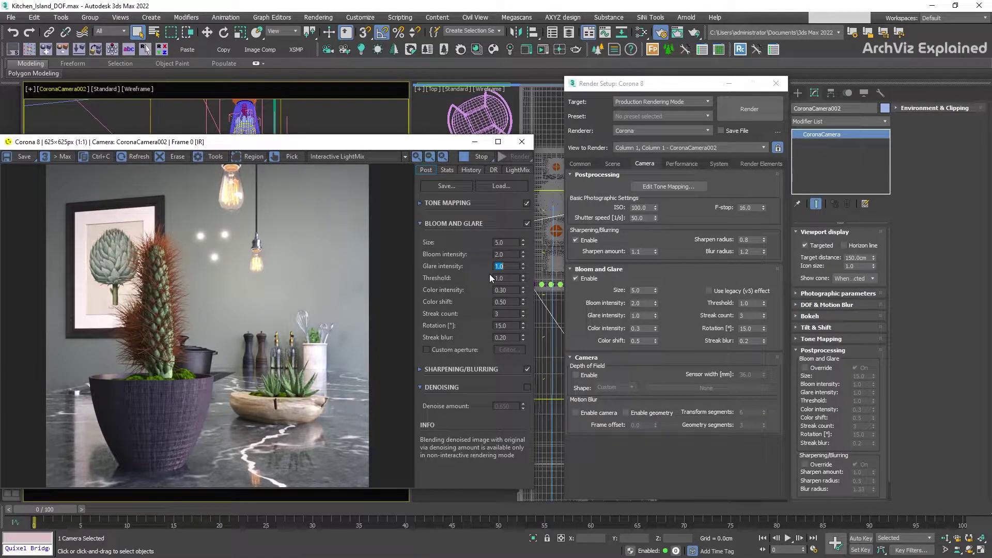
text(5)
key(Tab)
text(0.1)
- Test glare threshold at 0.1 and 5.0, then return it to 1.0
key(Return)
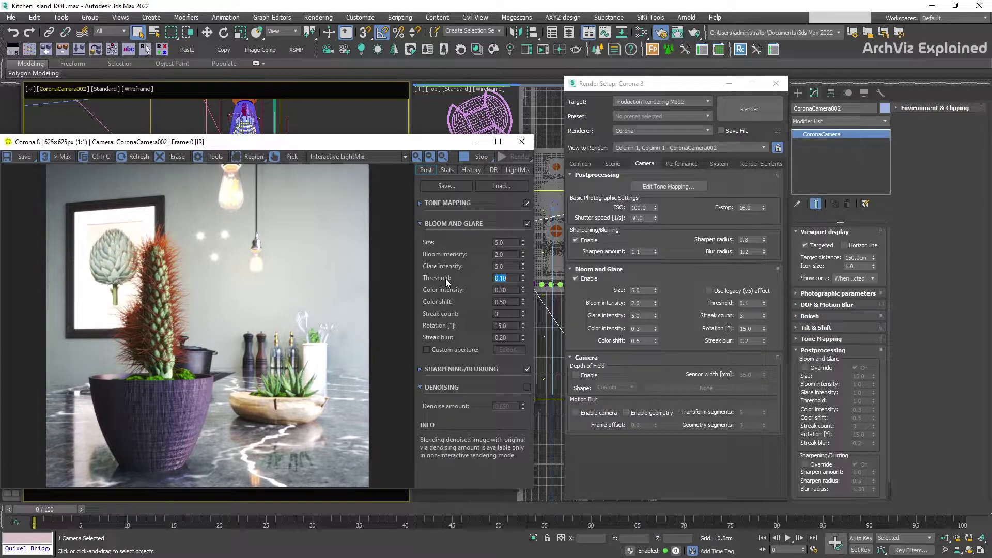
text(5)
key(Return)
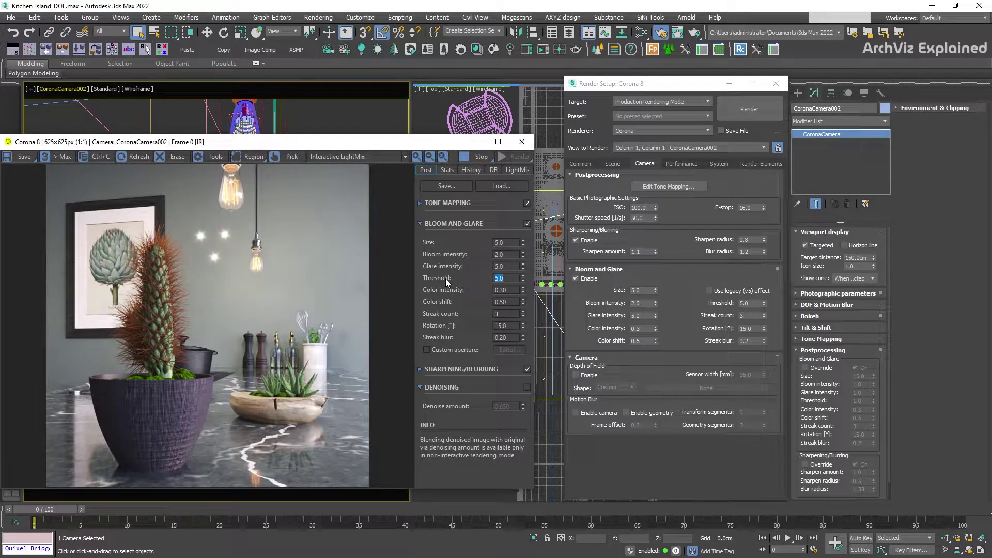
text(1)
key(Return)
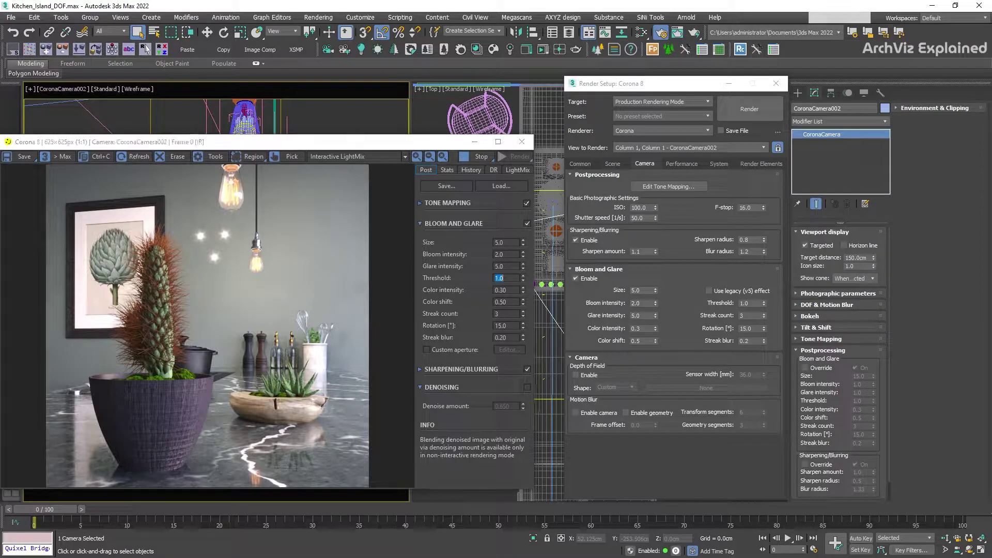
scroll(215, 241, up, 1)
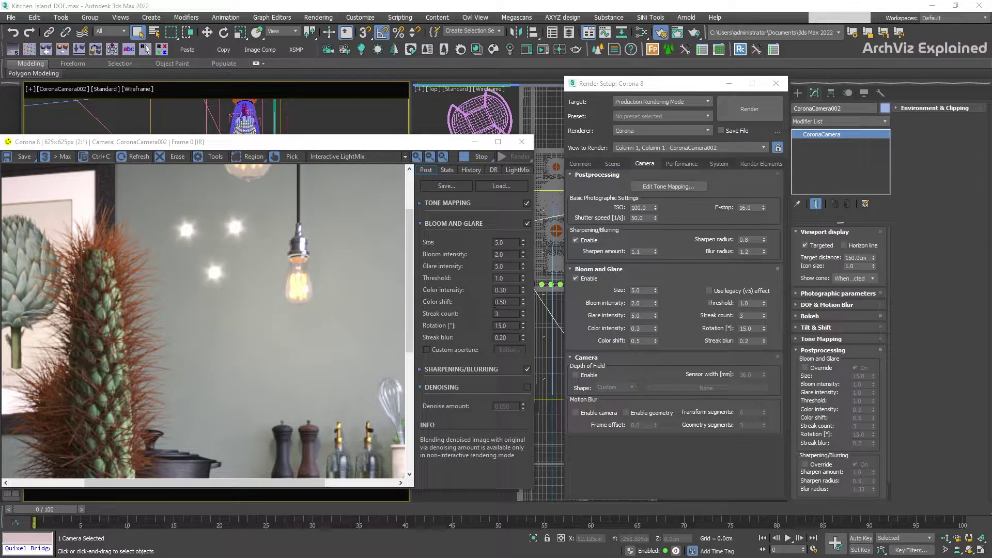
click(487, 294)
text(1)
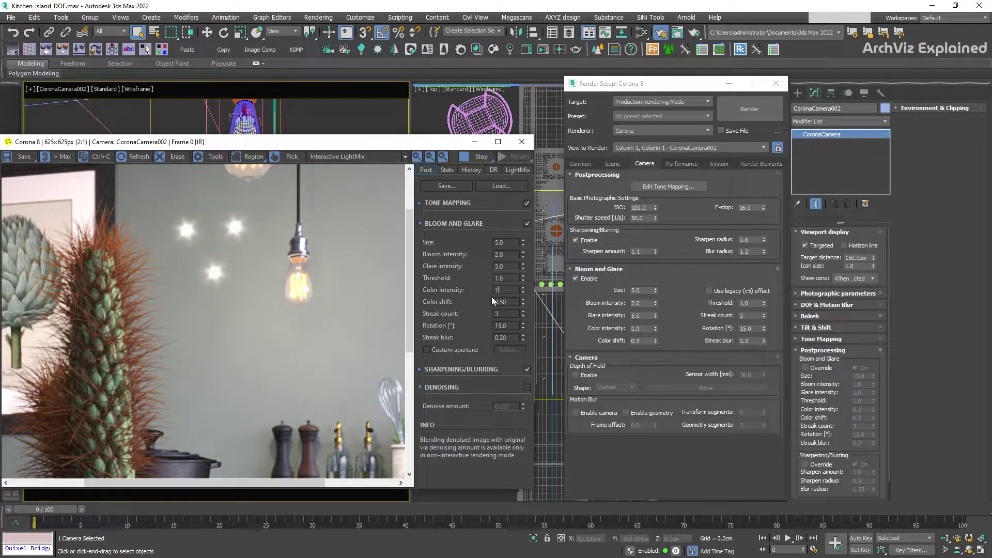
key(Return)
key(Tab)
text(0)
key(Return)
key(Return)
text(1)
key(Return)
text(0.5)
key(shift+Tab)
text(0.3)
key(Return)
- Try two streaks, restore three, set glare intensity 10, and rotate the stars to 270°
double_click(500, 313)
text(2)
key(Return)
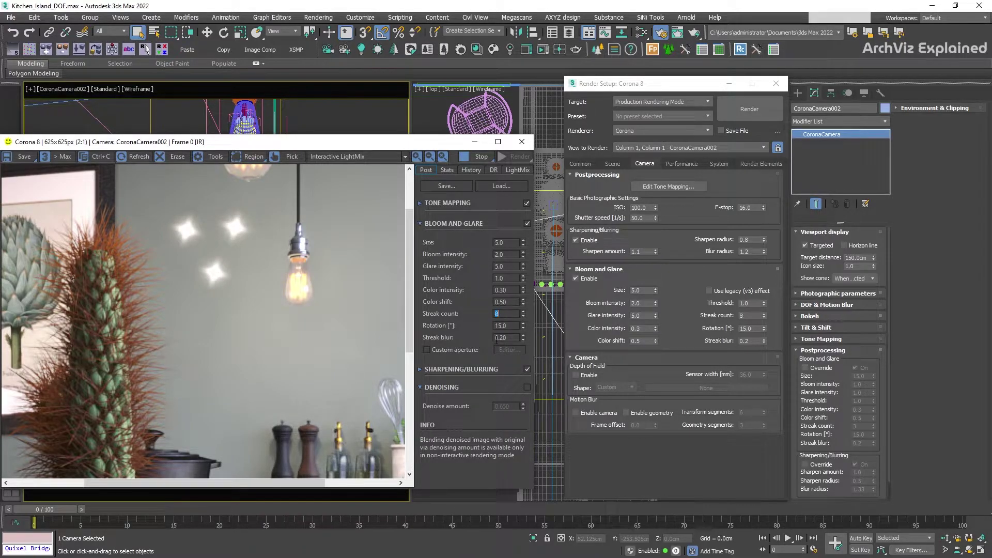
text(3)
key(Tab)
text(60180)
key(Return)
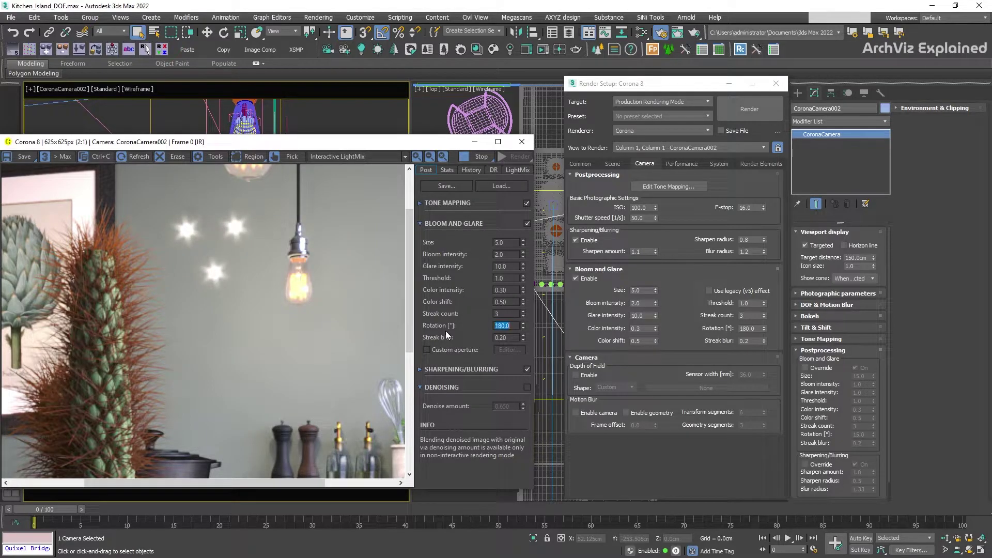
text(270)
key(Return)
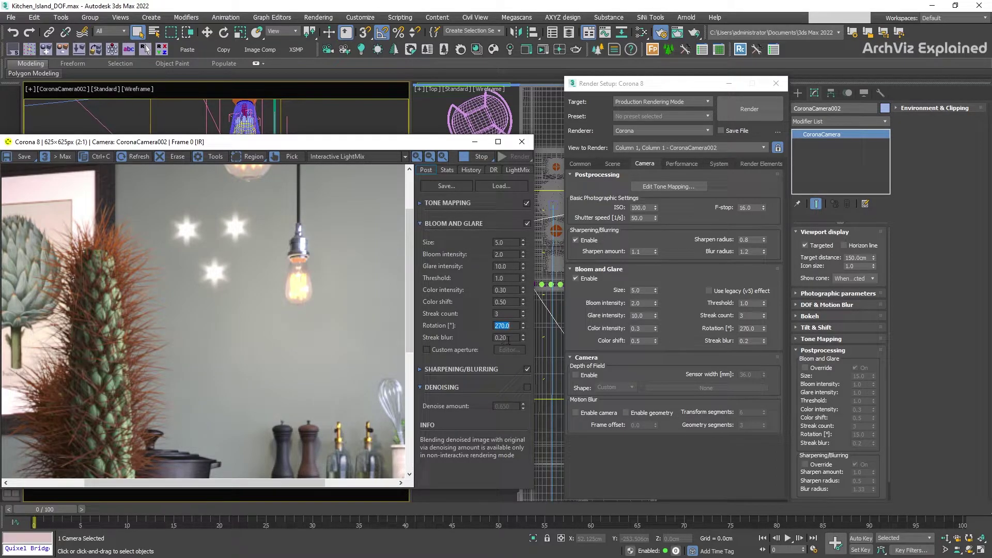
- Test streak blur at 0, then blur the glare streaks fully at 1.0
double_click(514, 339)
text(0)
key(Return)
text(1)
key(Return)
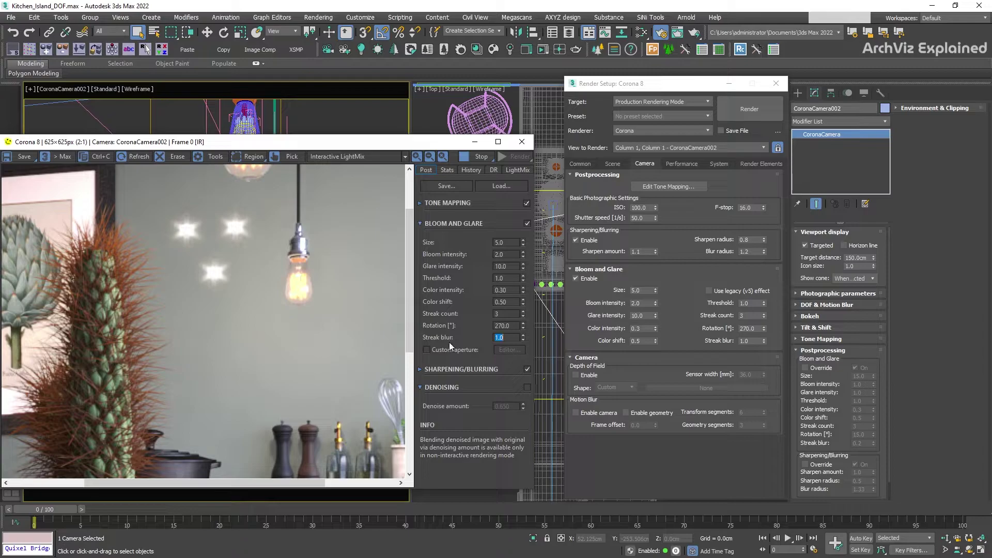